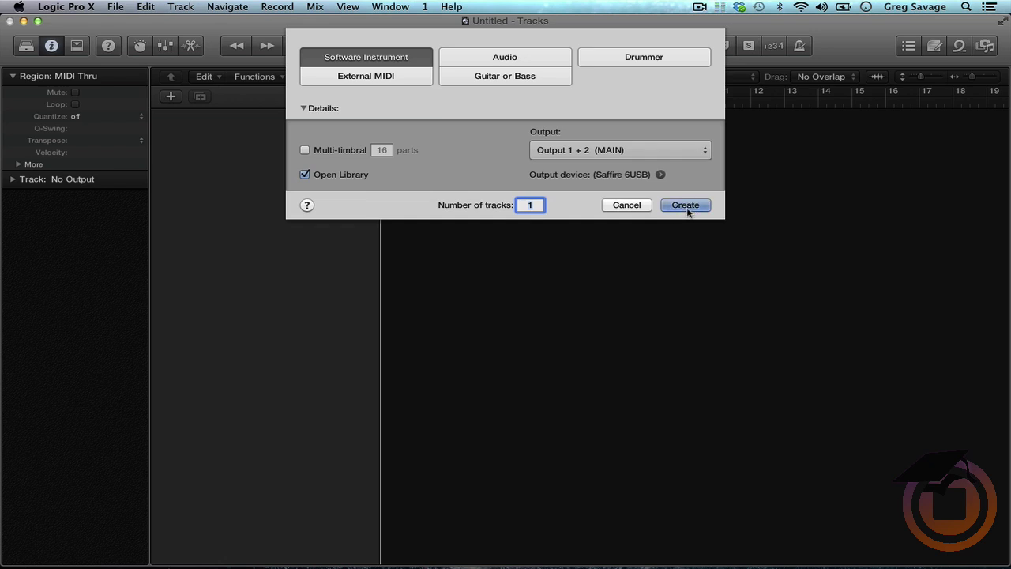
Add a software instrument track and browse its instrument menu to AU Instruments > Native Instruments > Maschine.
click(687, 207)
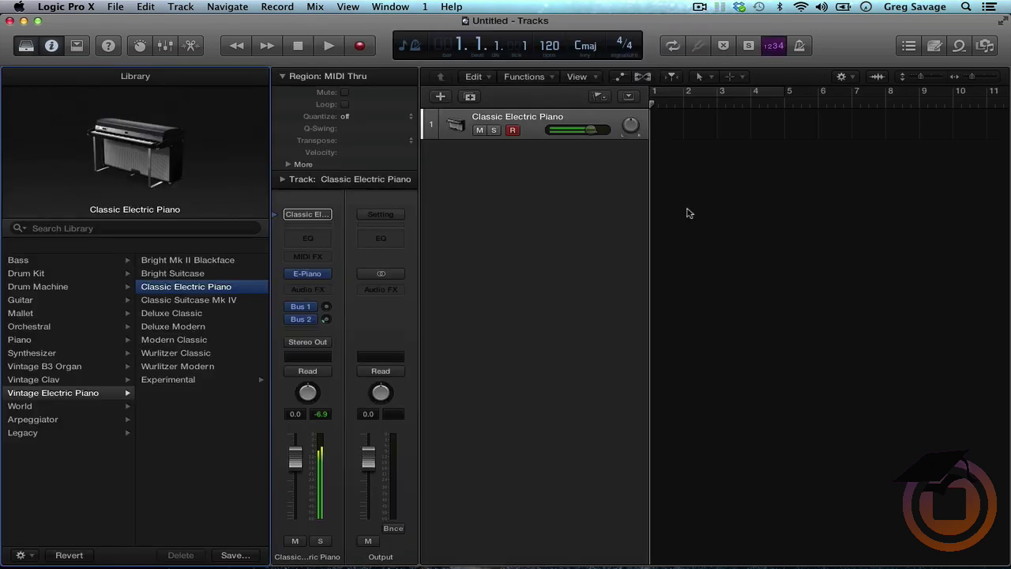
mouse_move(304, 278)
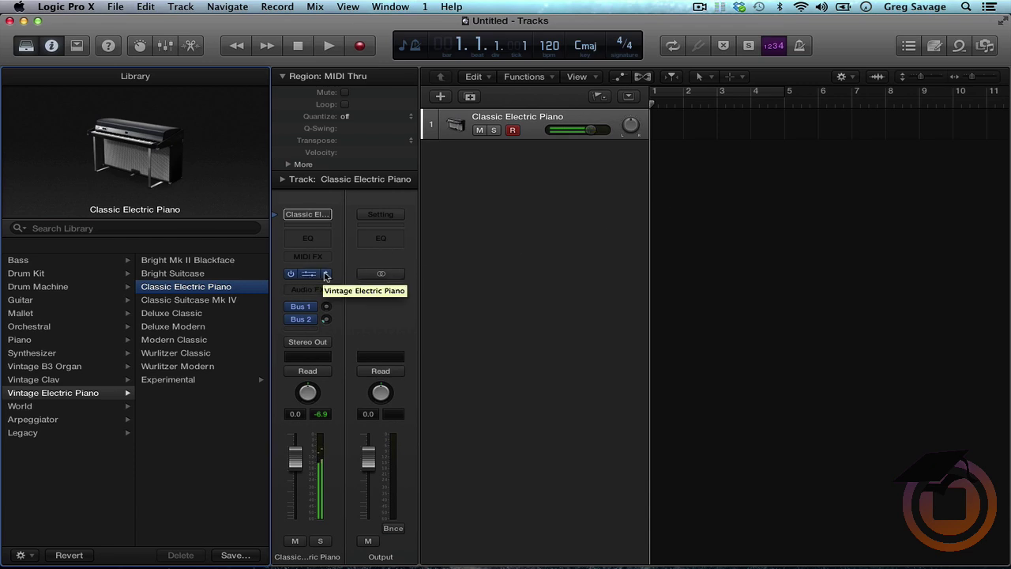
click(326, 275)
mouse_move(327, 324)
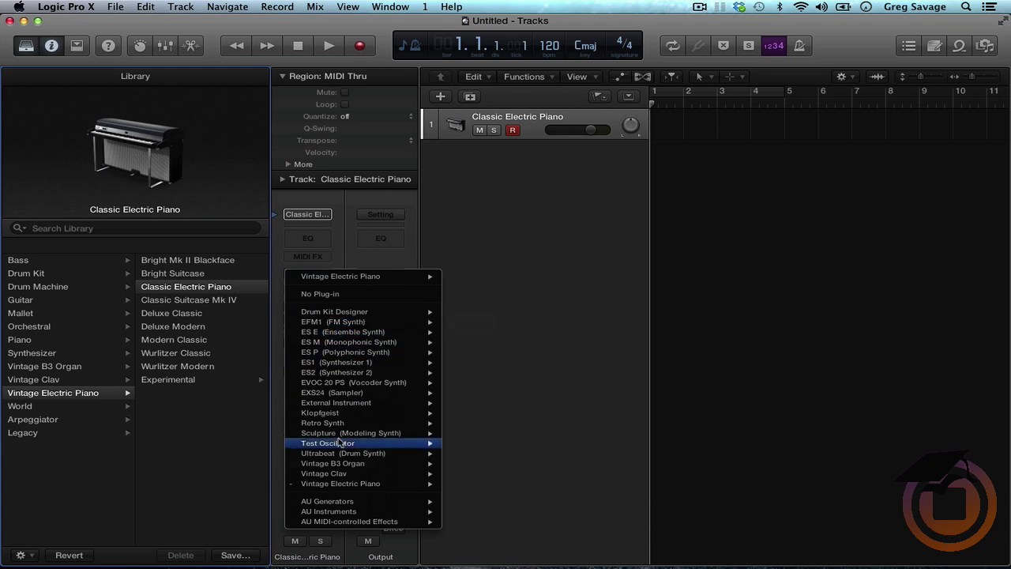
mouse_move(344, 512)
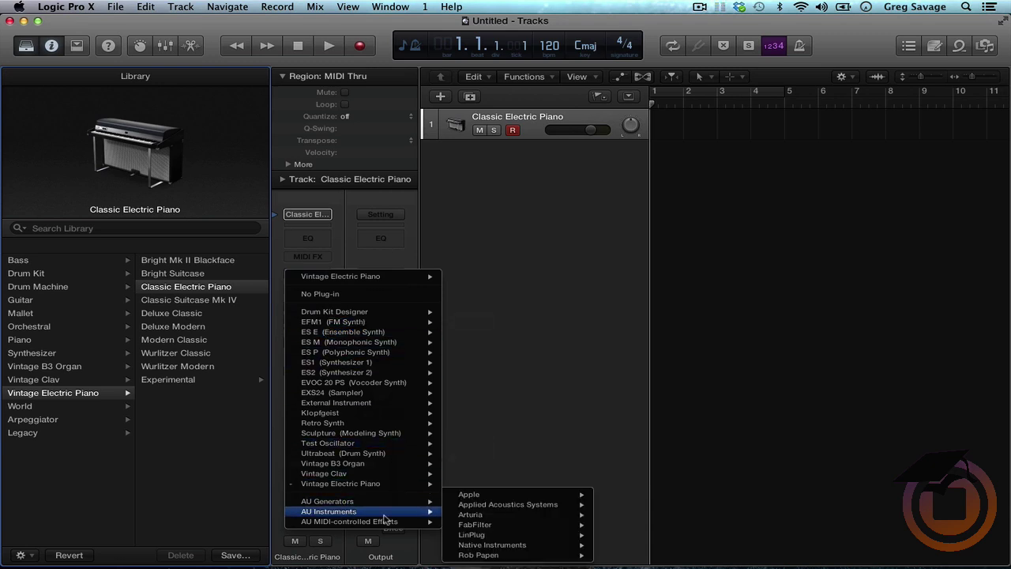
mouse_move(486, 548)
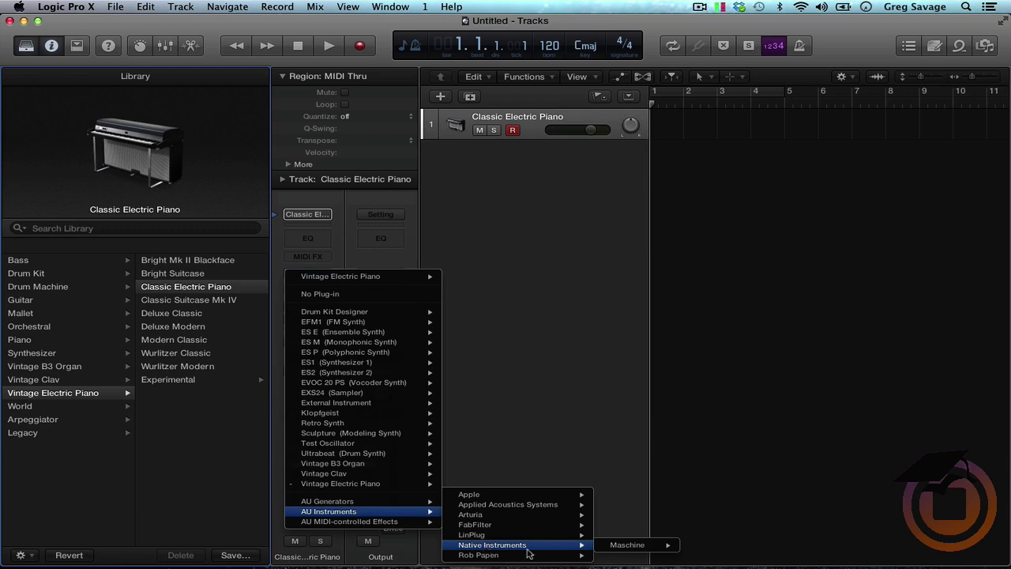
mouse_move(615, 550)
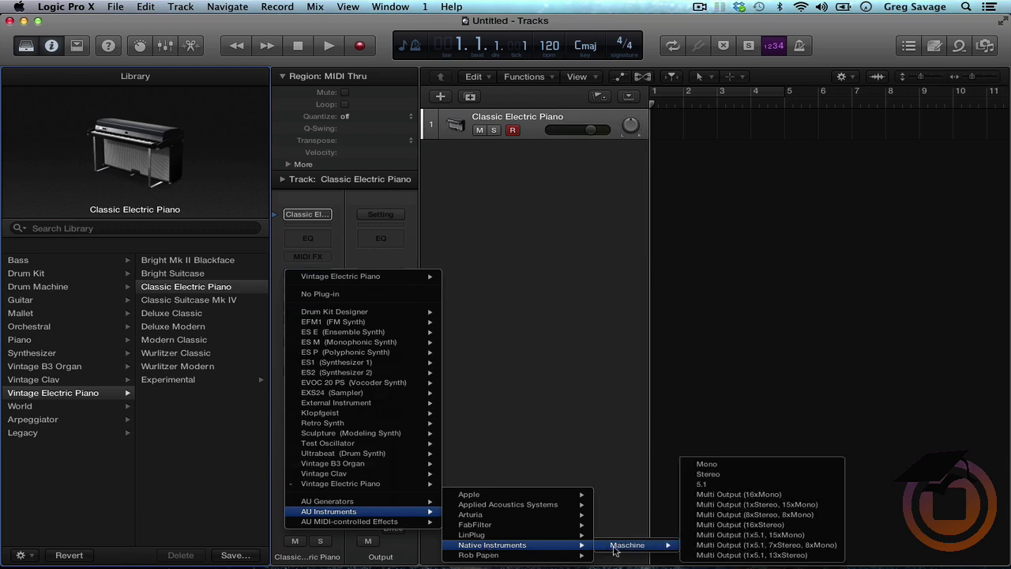
Load Maschine as Multi Output (16xMono) and open the user project You!2 from the User bank.
click(746, 496)
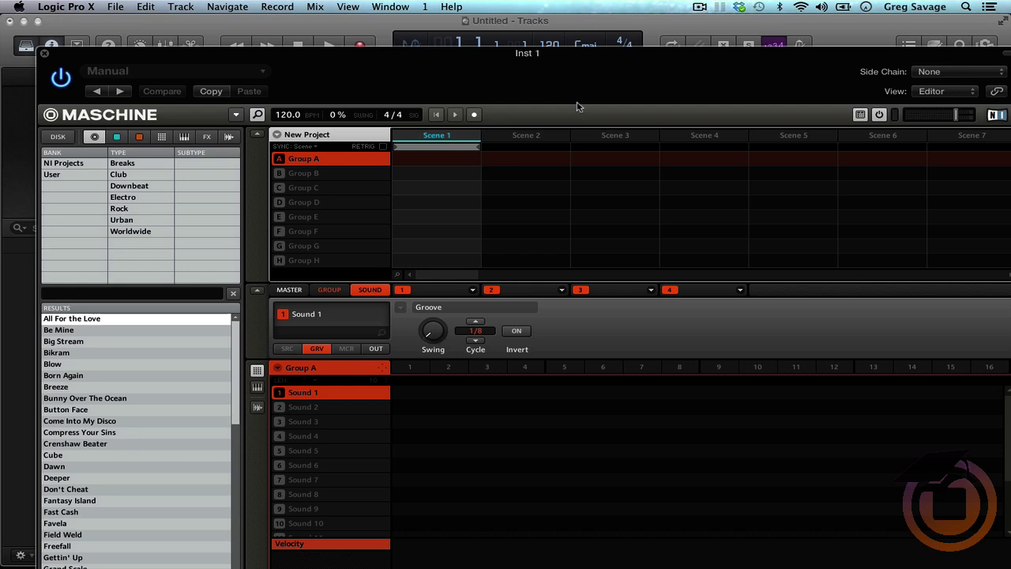
click(70, 175)
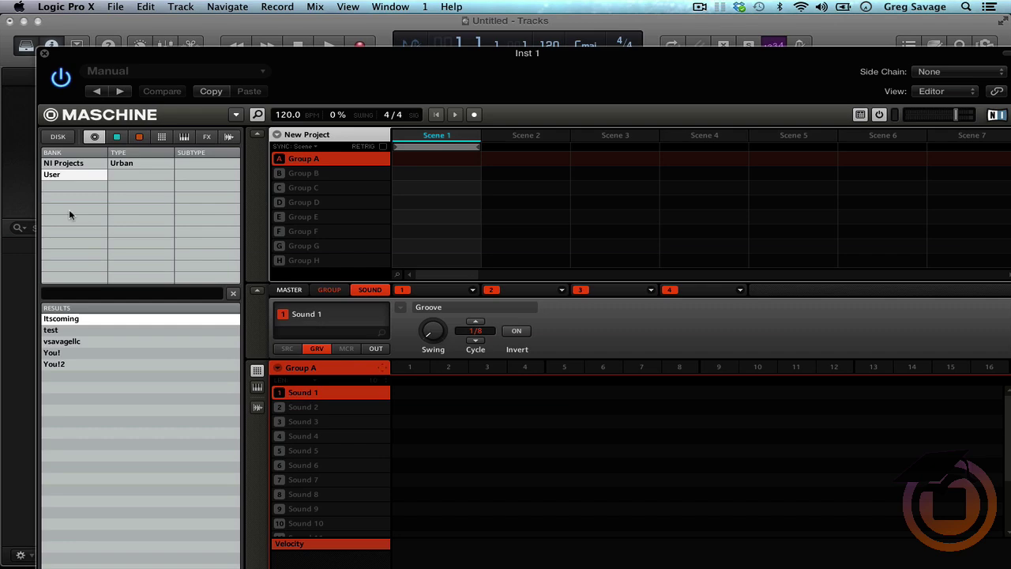
double_click(62, 366)
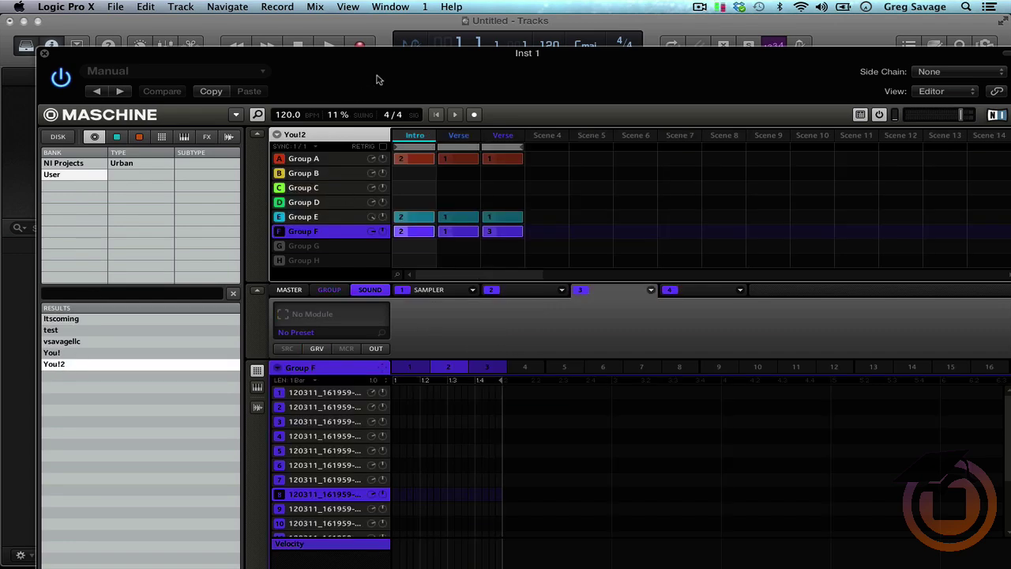
drag(380, 82, 663, 127)
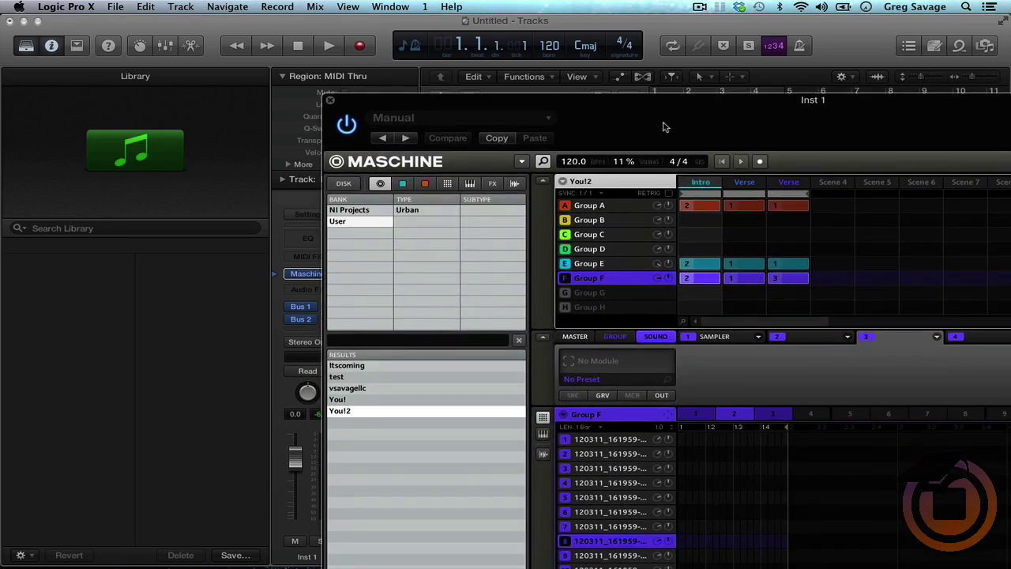
Set the project tempo to 96 BPM with Maschine's window closed, then bring Maschine back.
click(330, 100)
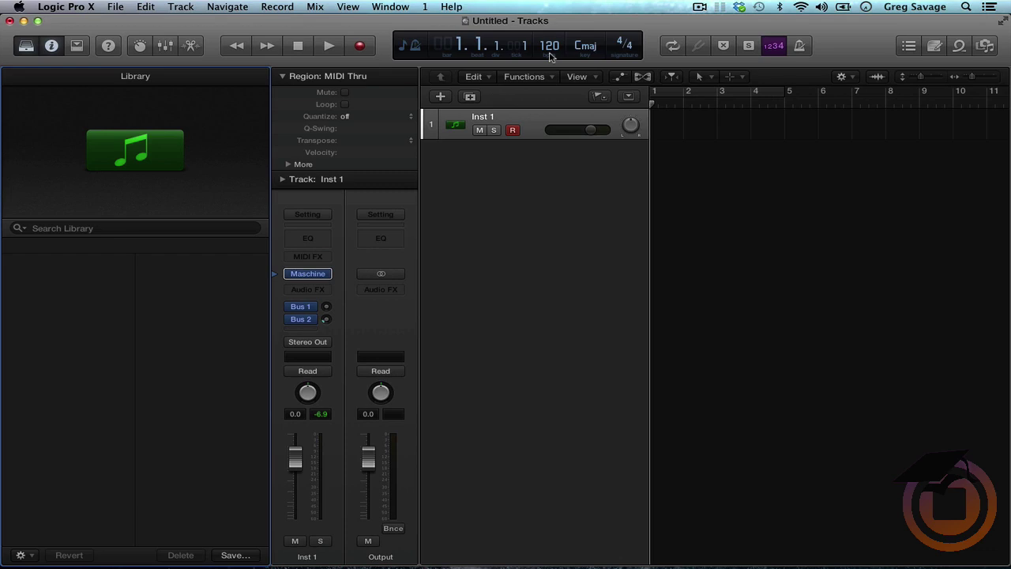
drag(551, 49, 552, 76)
click(316, 277)
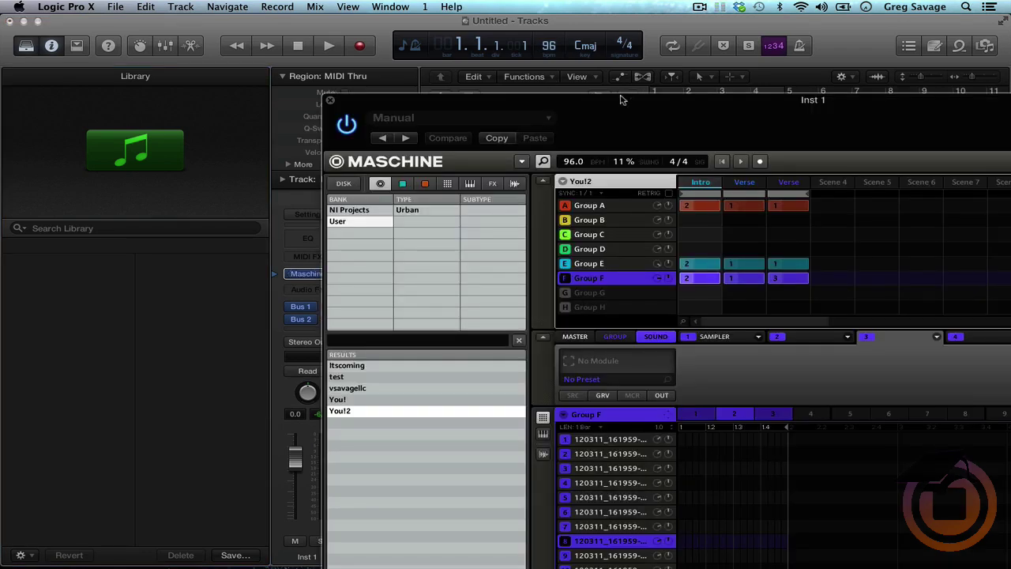
drag(622, 99, 462, 42)
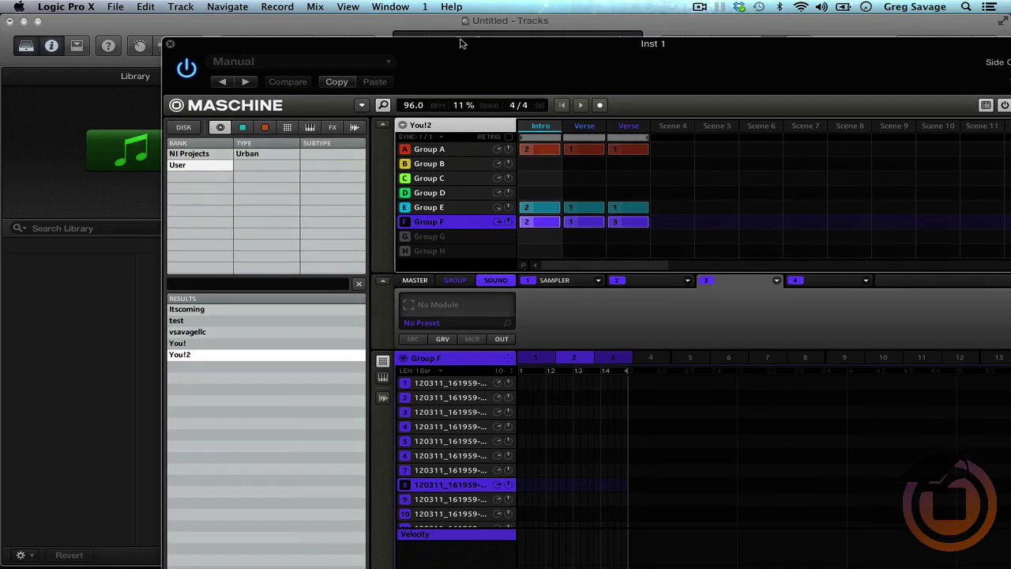
Show Group A's sounds and turn down Maschine's master volume.
click(438, 152)
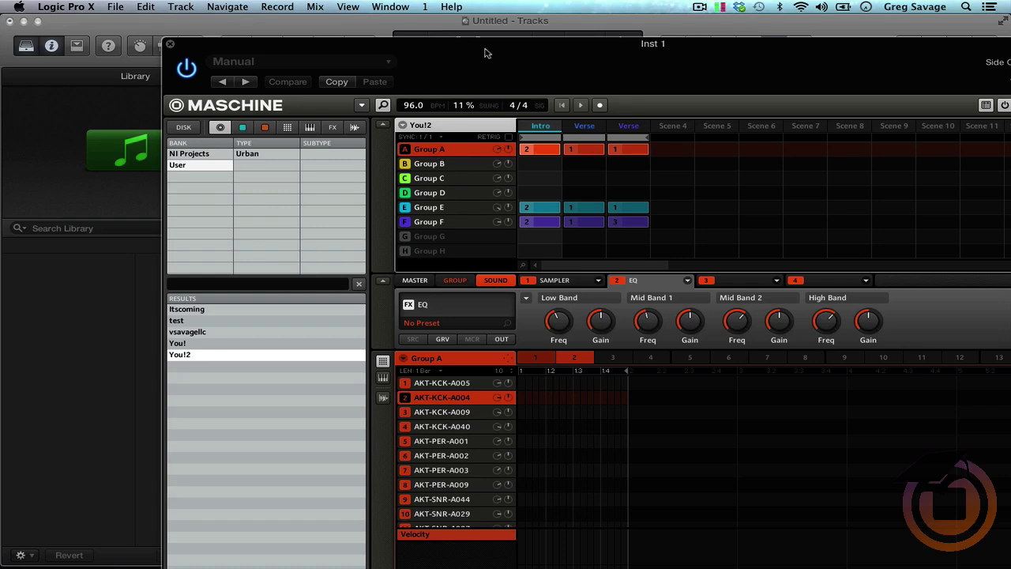
drag(485, 52, 255, 61)
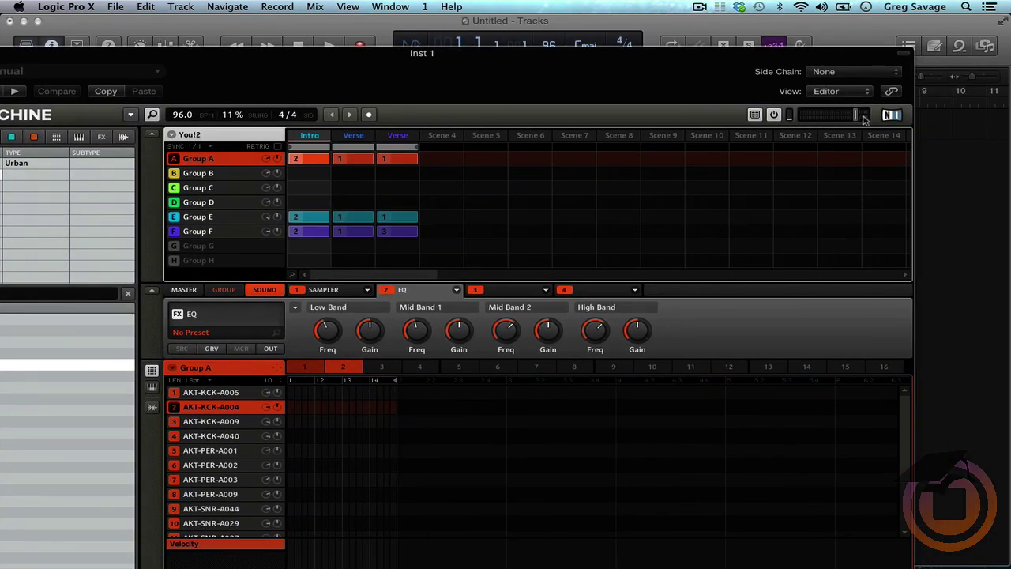
drag(858, 119, 840, 117)
drag(337, 58, 707, 35)
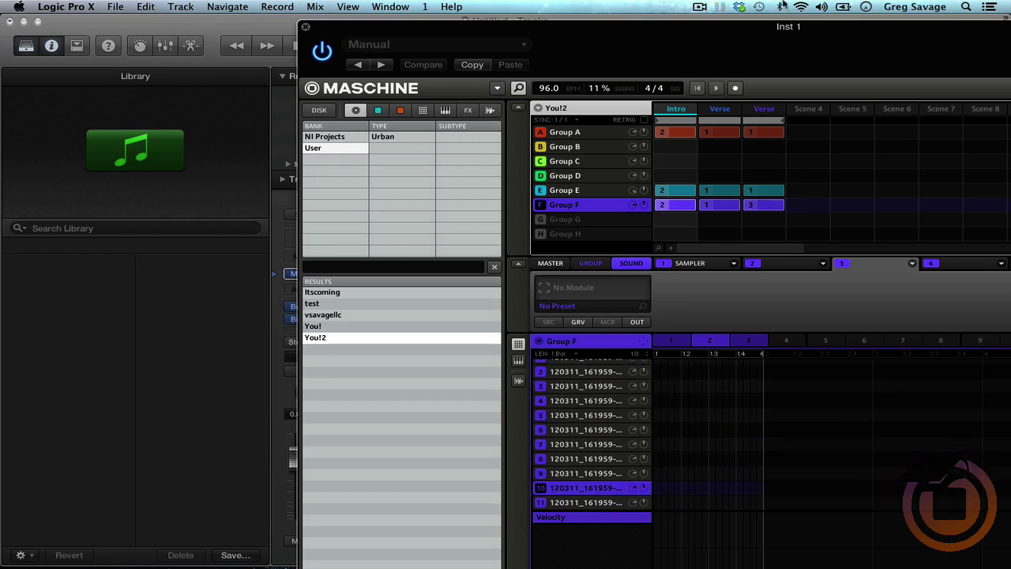
drag(620, 40, 594, 153)
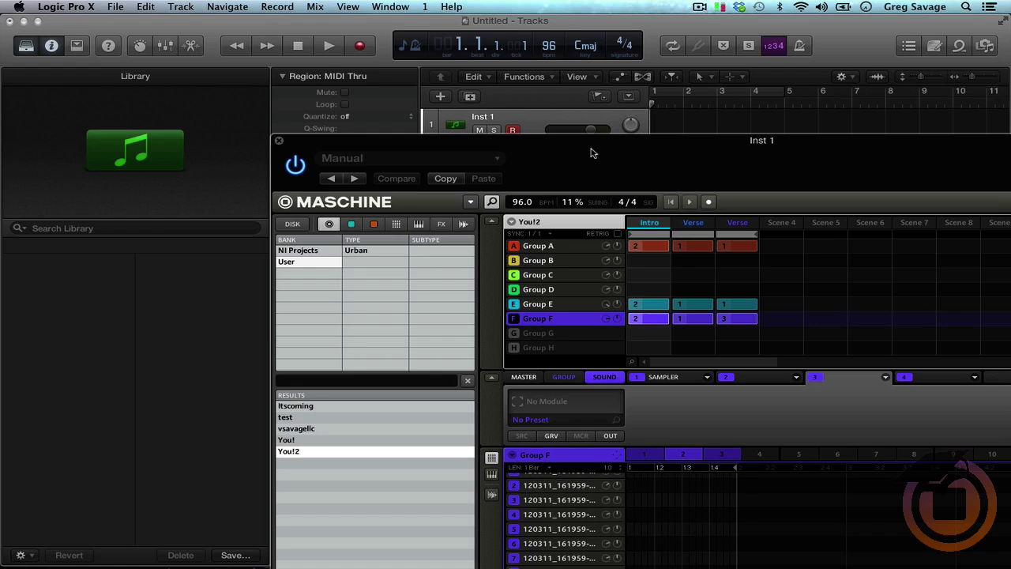
Bring up Group A's pattern options and confirm Pattern Drag Mode is set to MIDI.
drag(592, 152, 595, 85)
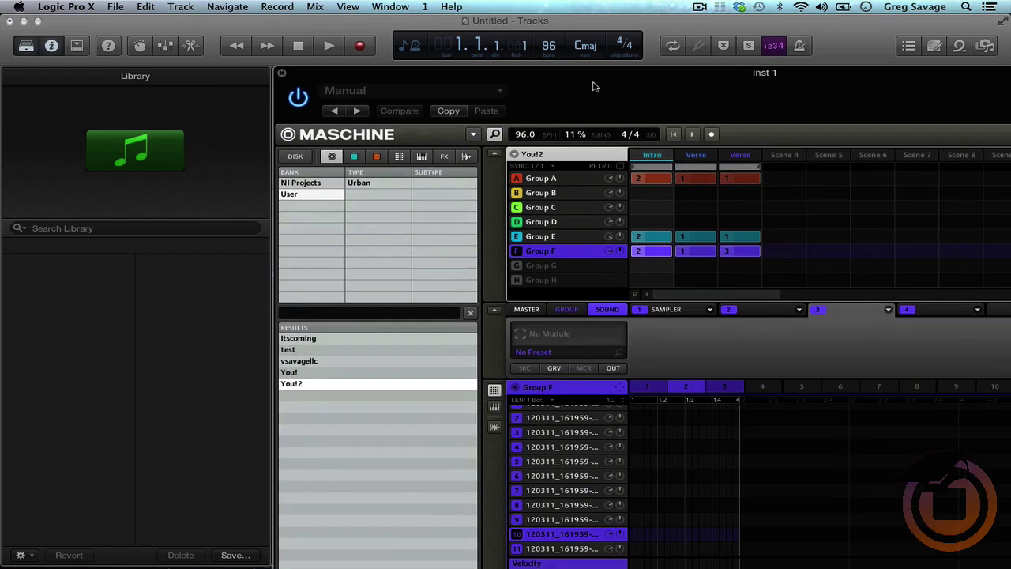
click(559, 180)
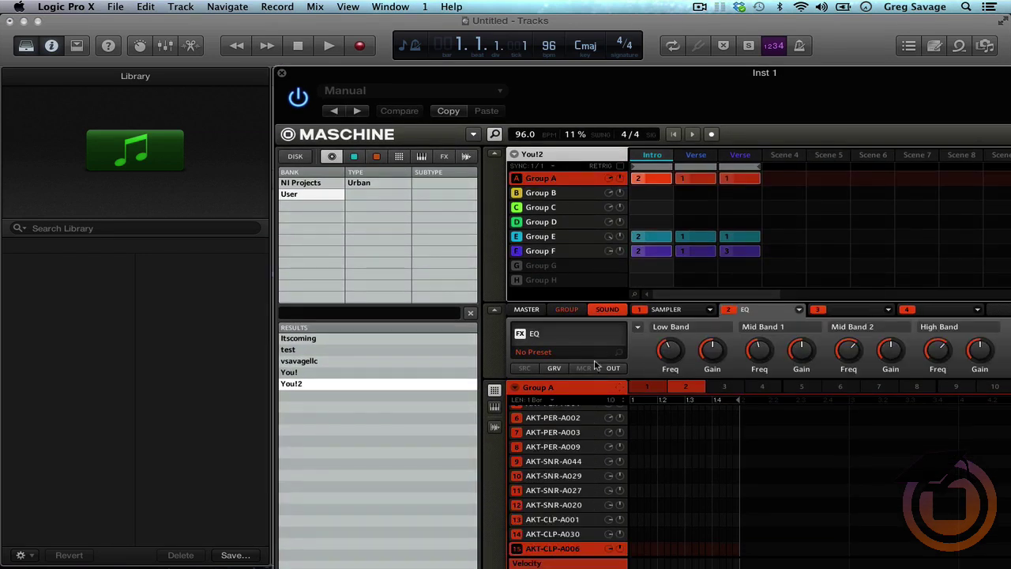
click(520, 388)
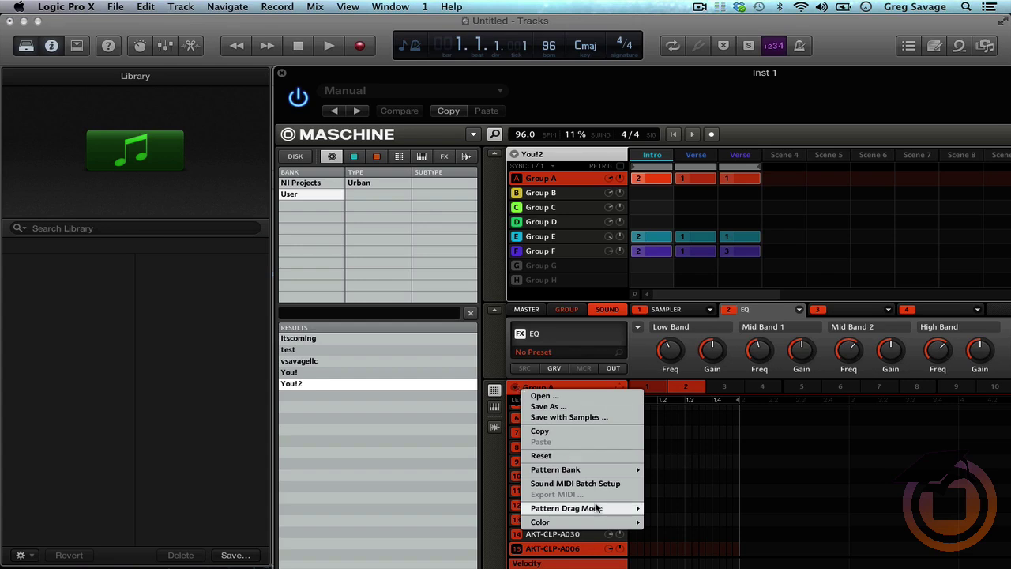
mouse_move(598, 509)
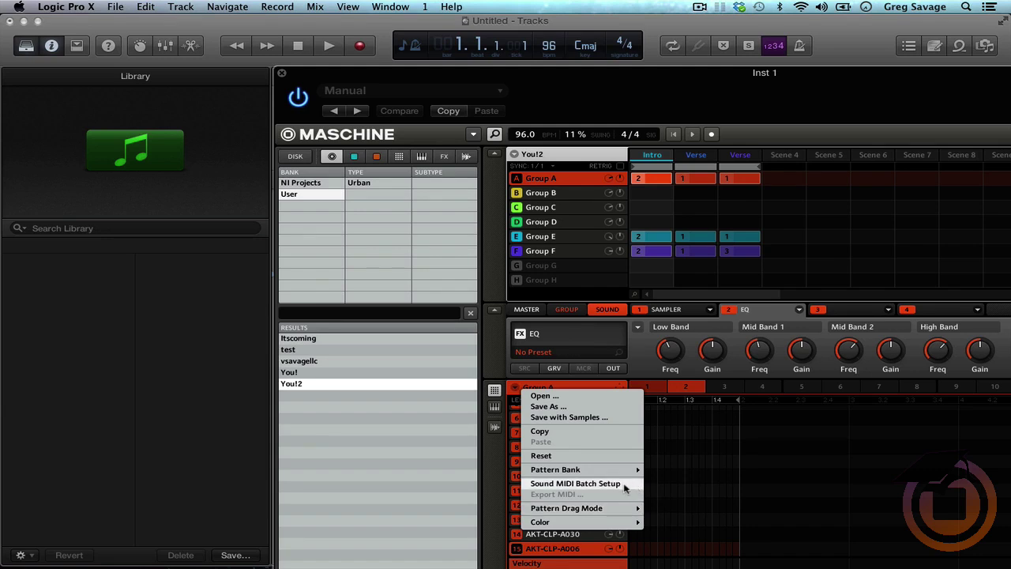
Apply Sound MIDI Batch Setup: Sounds to MIDI Notes, channel 1, root note C3.
click(625, 488)
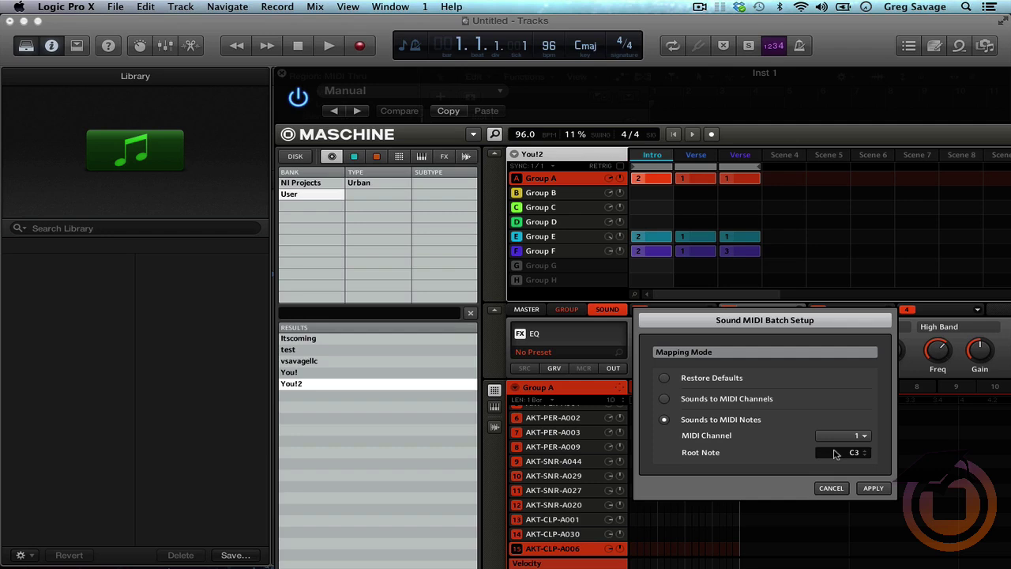
click(884, 492)
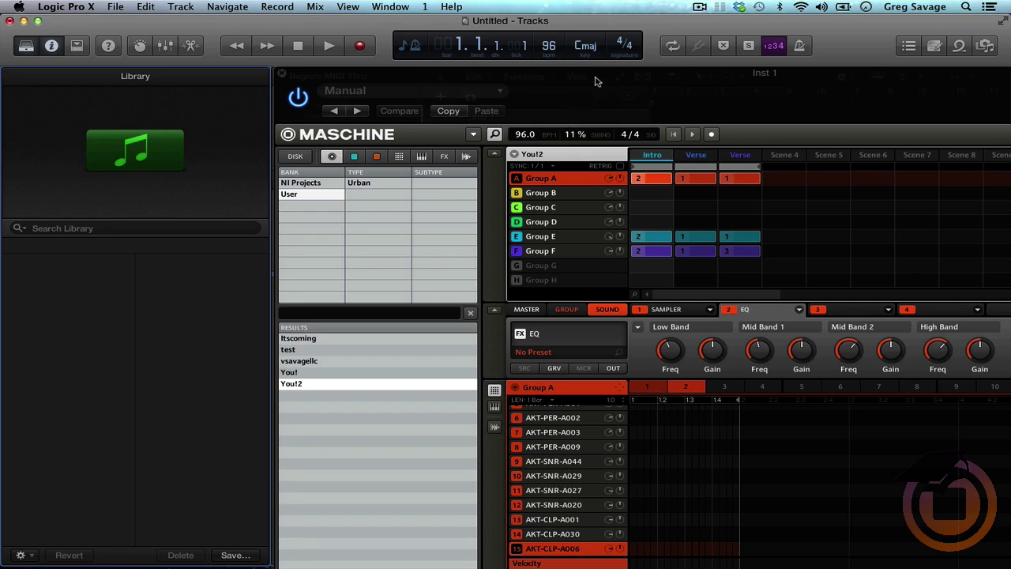
Drag Group A's pattern 1 onto Inst 1 as MIDI region AKT-KCK-A005, then close Maschine.
drag(597, 82, 556, 180)
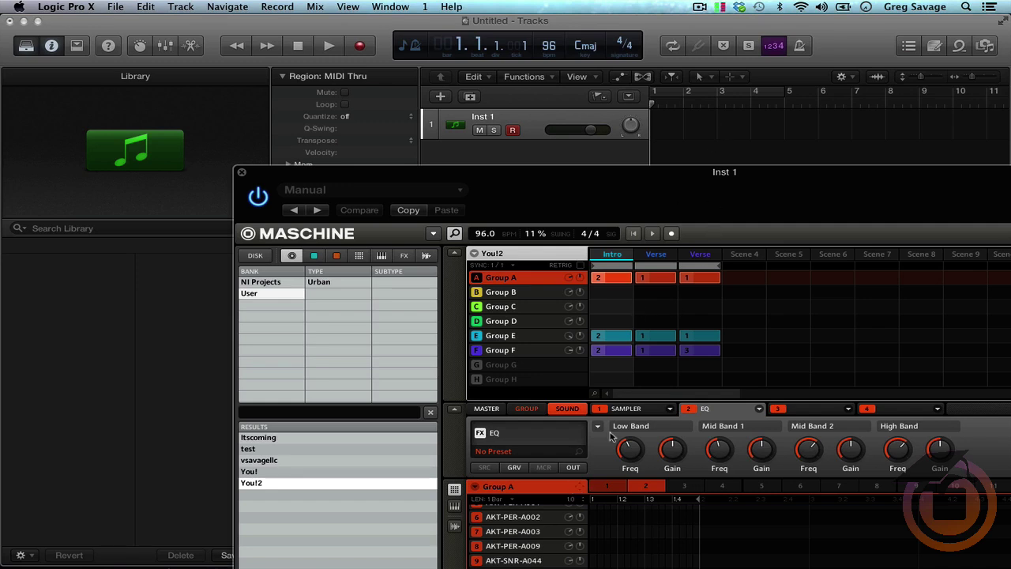
click(606, 486)
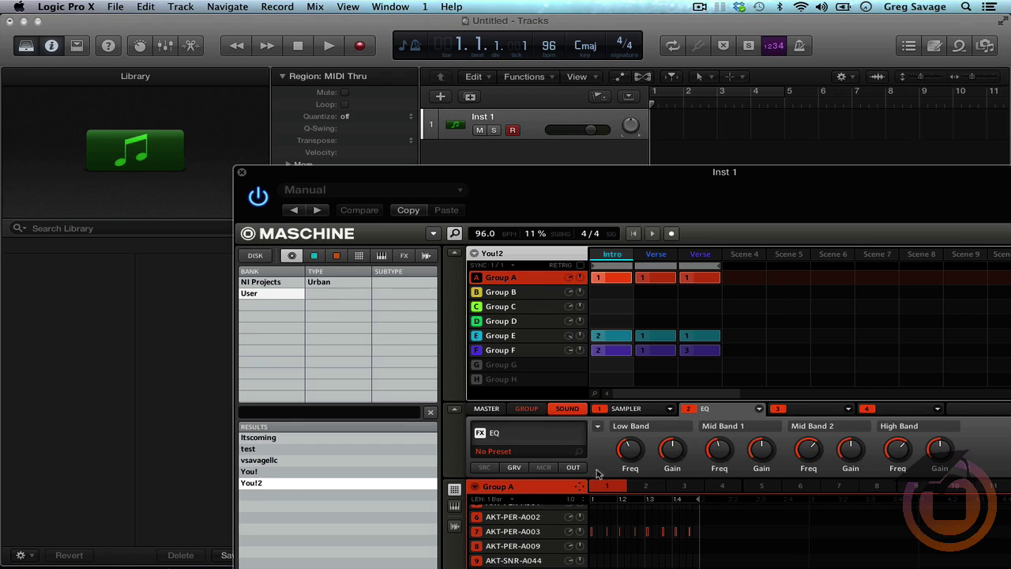
drag(580, 487, 675, 123)
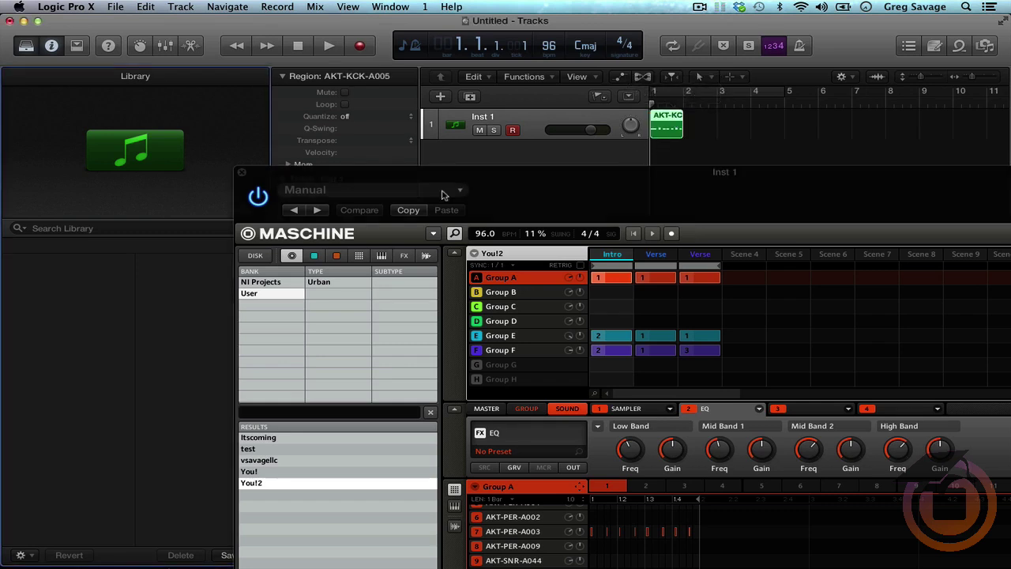
click(242, 173)
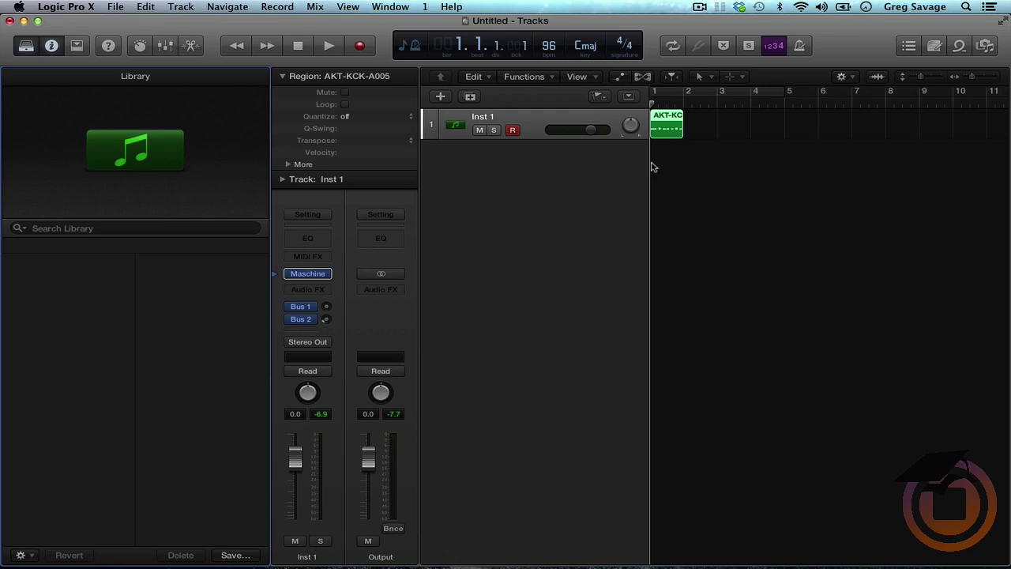
Narrow the track headers and open AKT-KCK-A005 in an enlarged Piano Roll.
drag(651, 163, 568, 163)
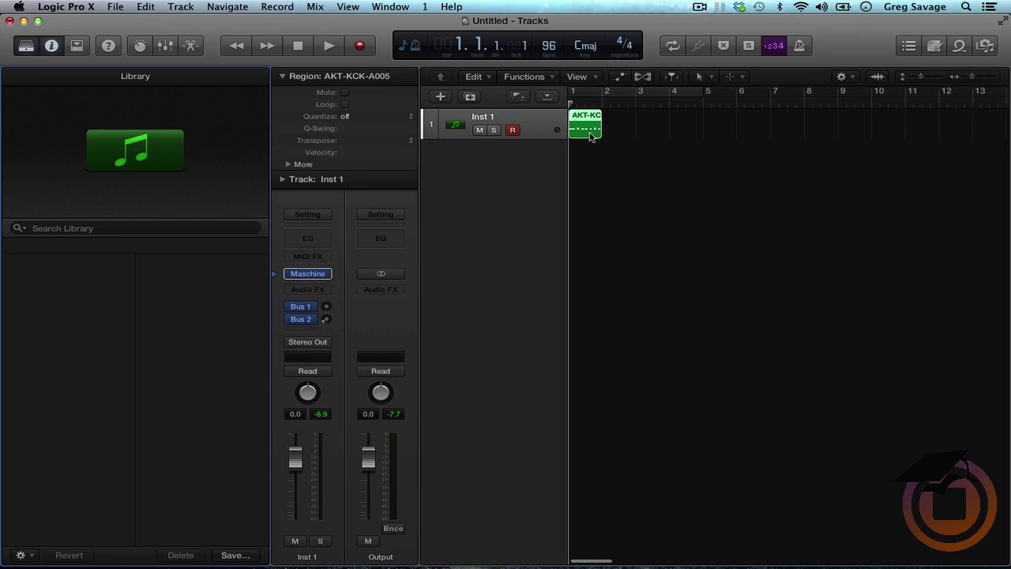
double_click(591, 133)
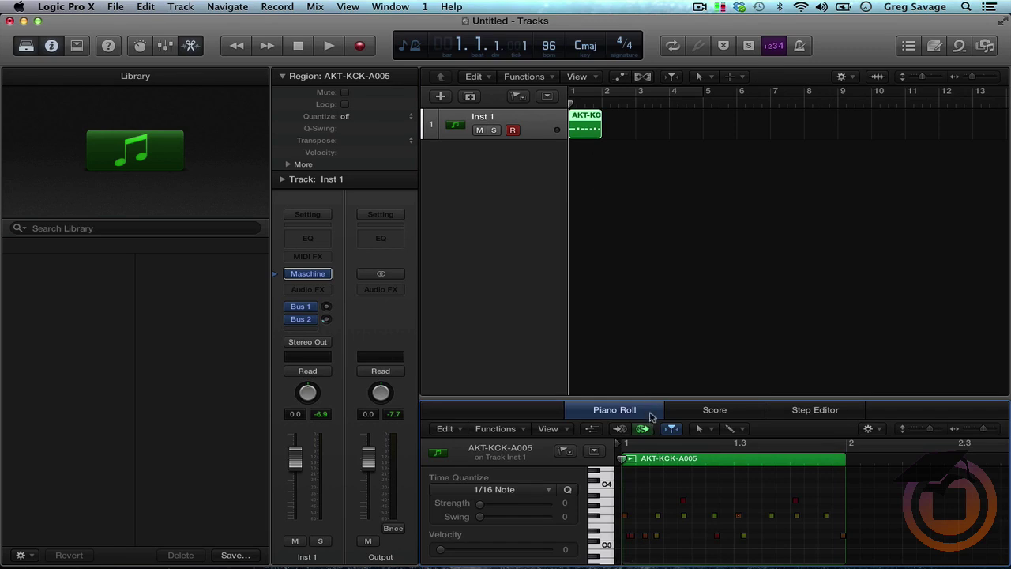
drag(662, 399, 638, 343)
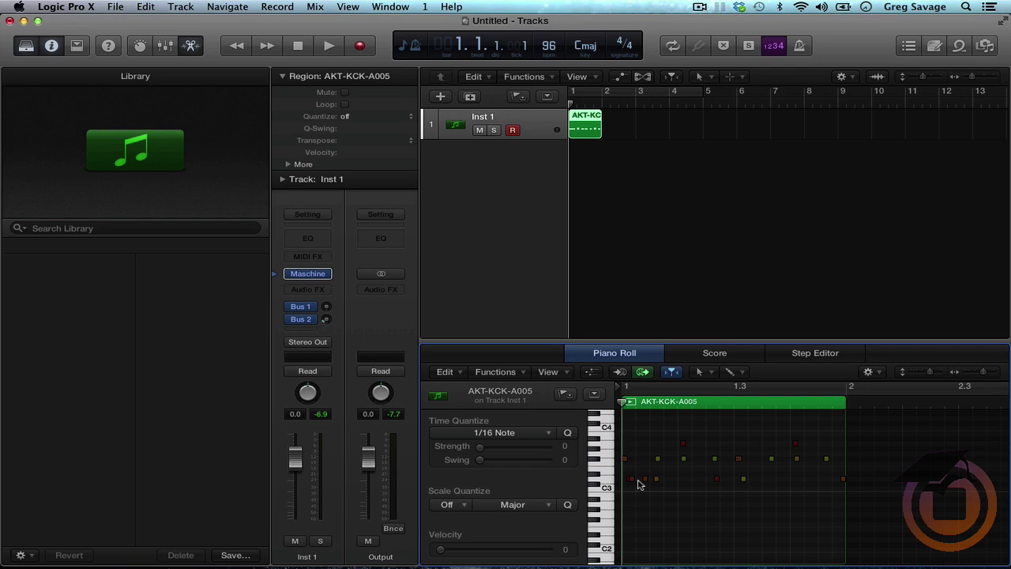
Use Separate by Note Pitch on AKT-KCK-A005 to spread its notes onto tracks 2–4.
right_click(586, 136)
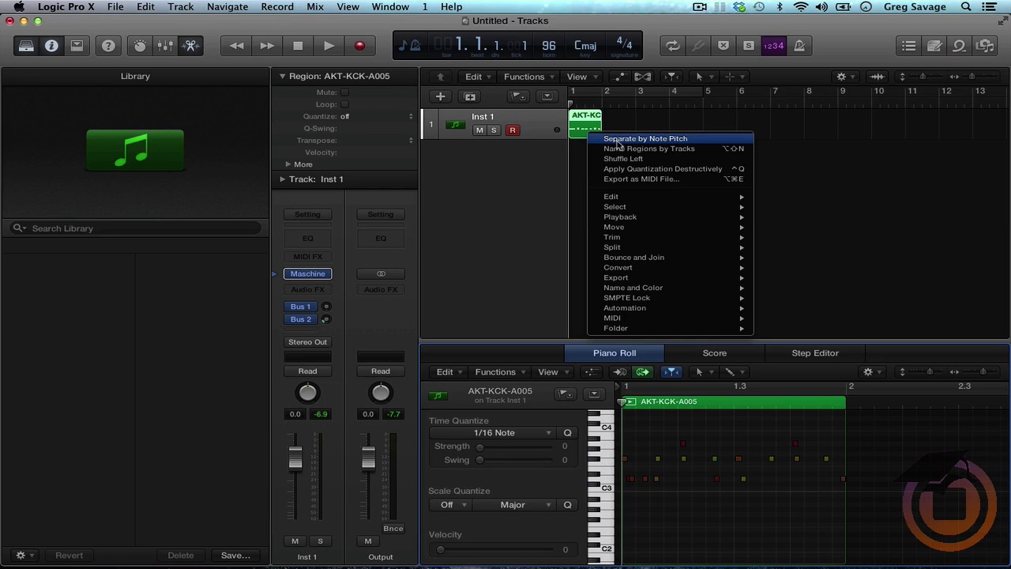
click(619, 140)
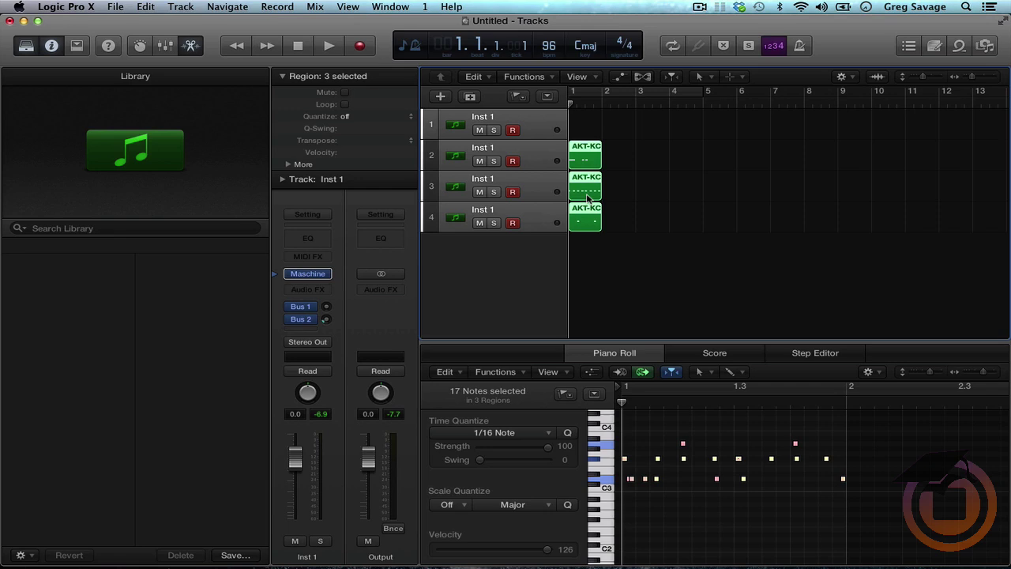
key(e)
key(e)
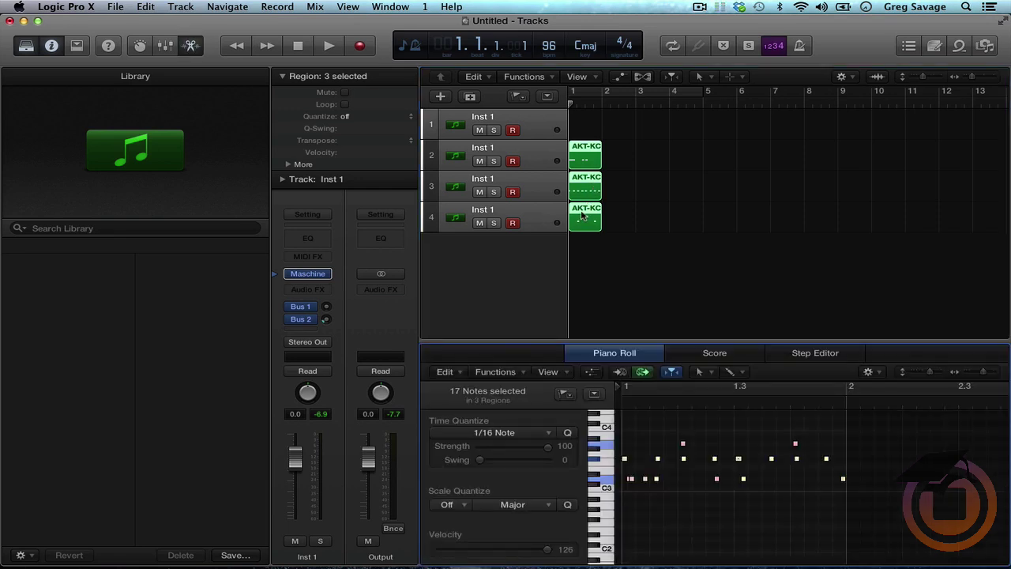
key(e)
key(e)
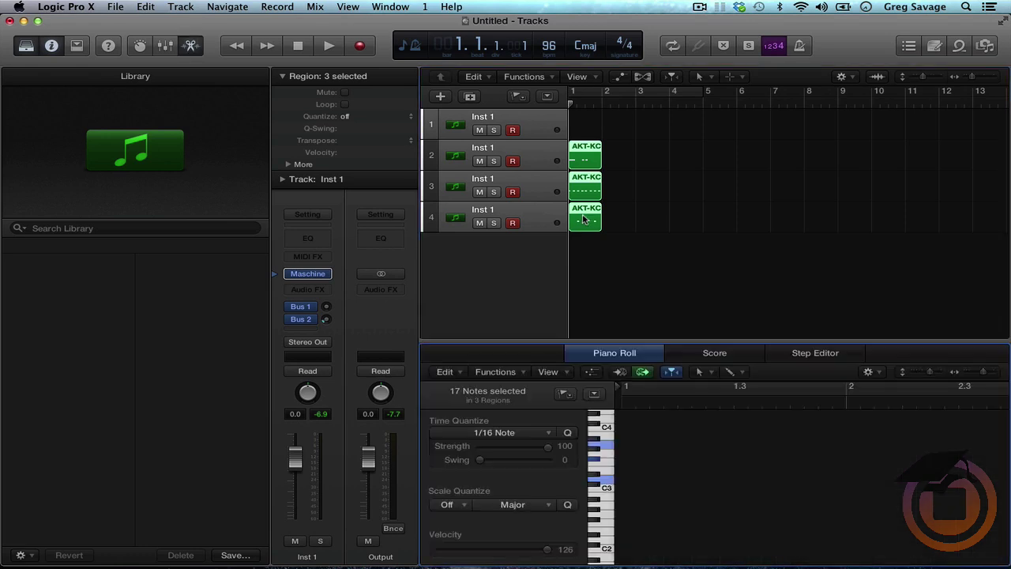
click(546, 160)
click(542, 198)
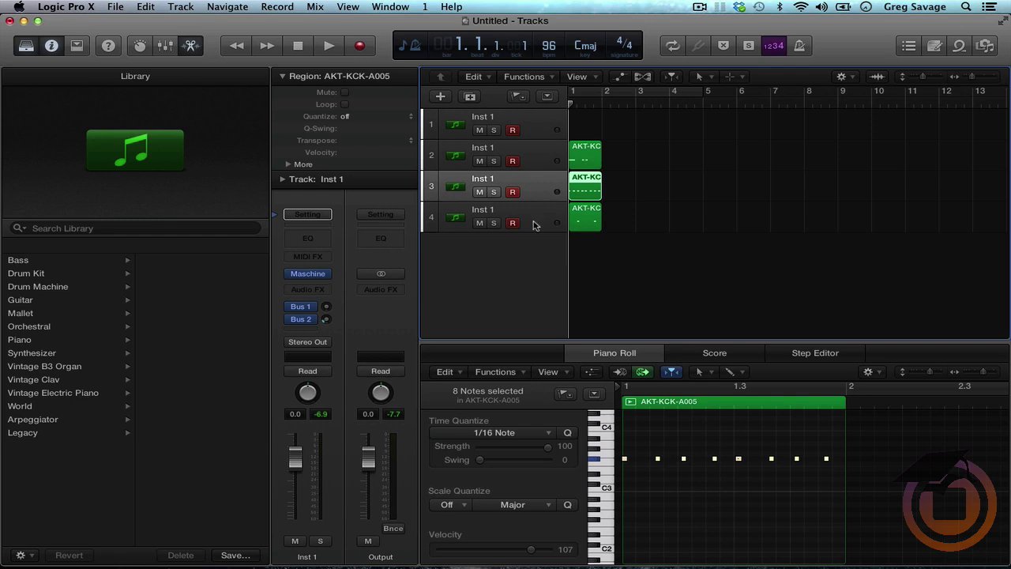
click(534, 225)
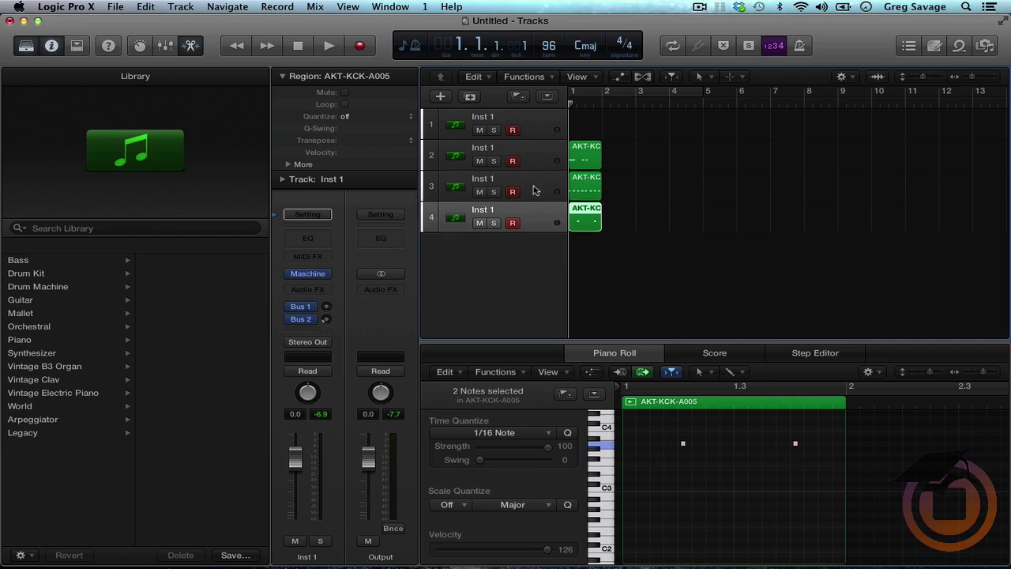
click(534, 190)
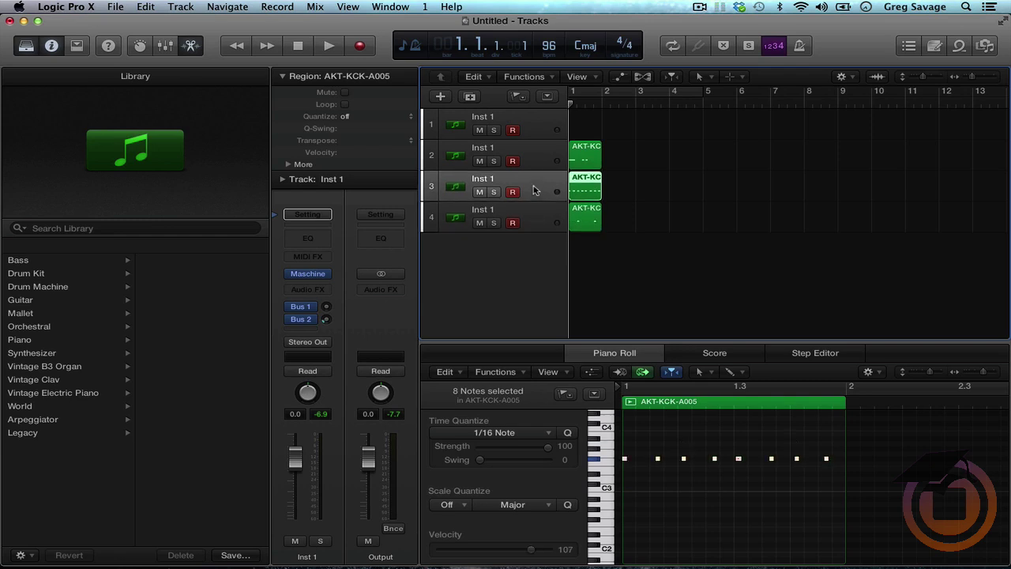
click(538, 158)
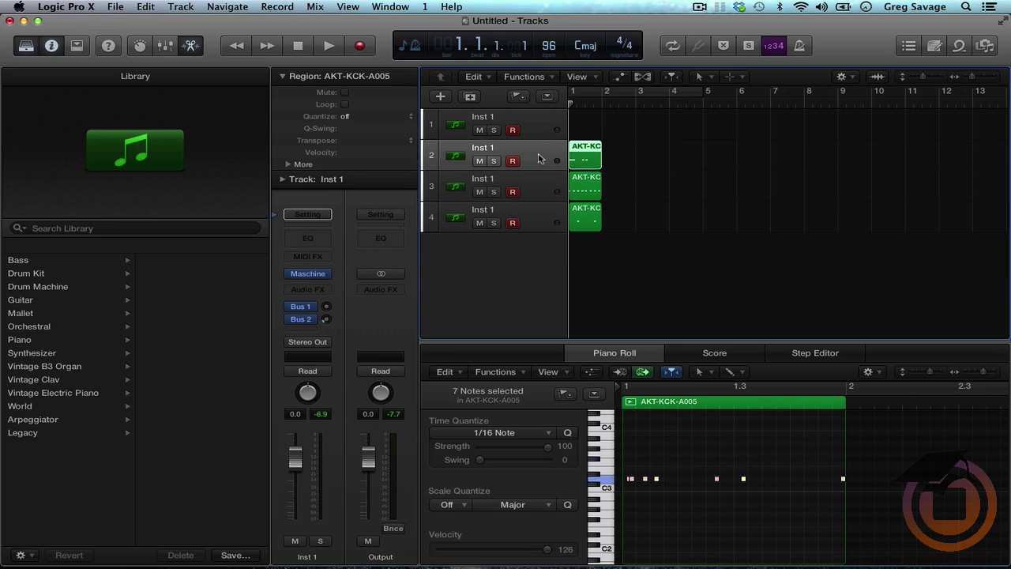